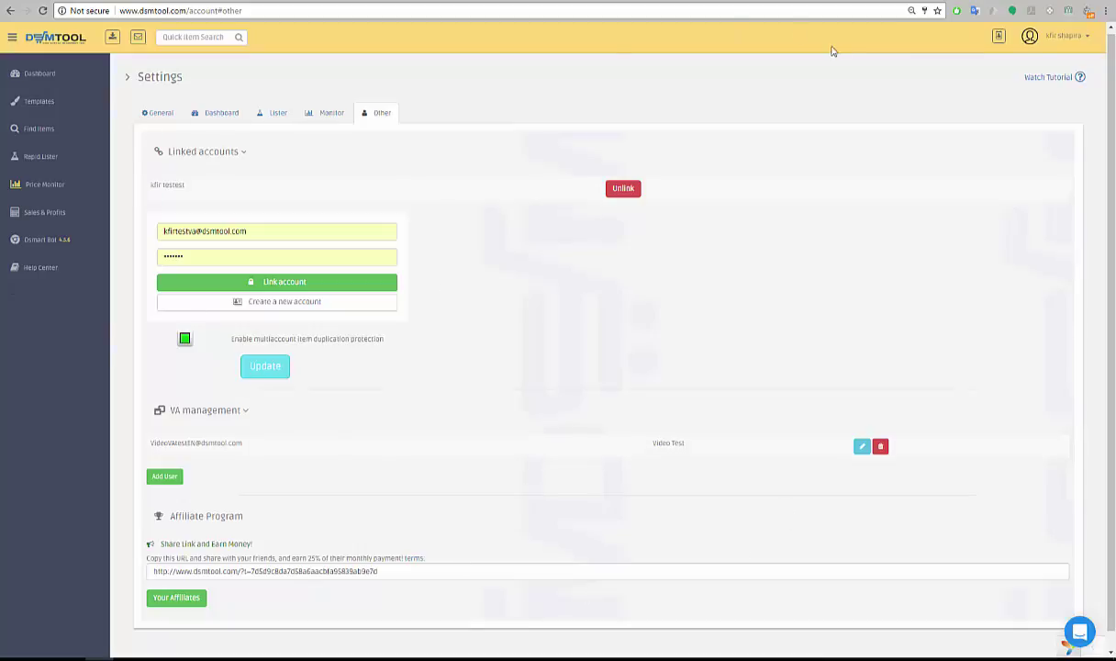
- Check the list of users to switch into, then go to the account settings page
click(999, 36)
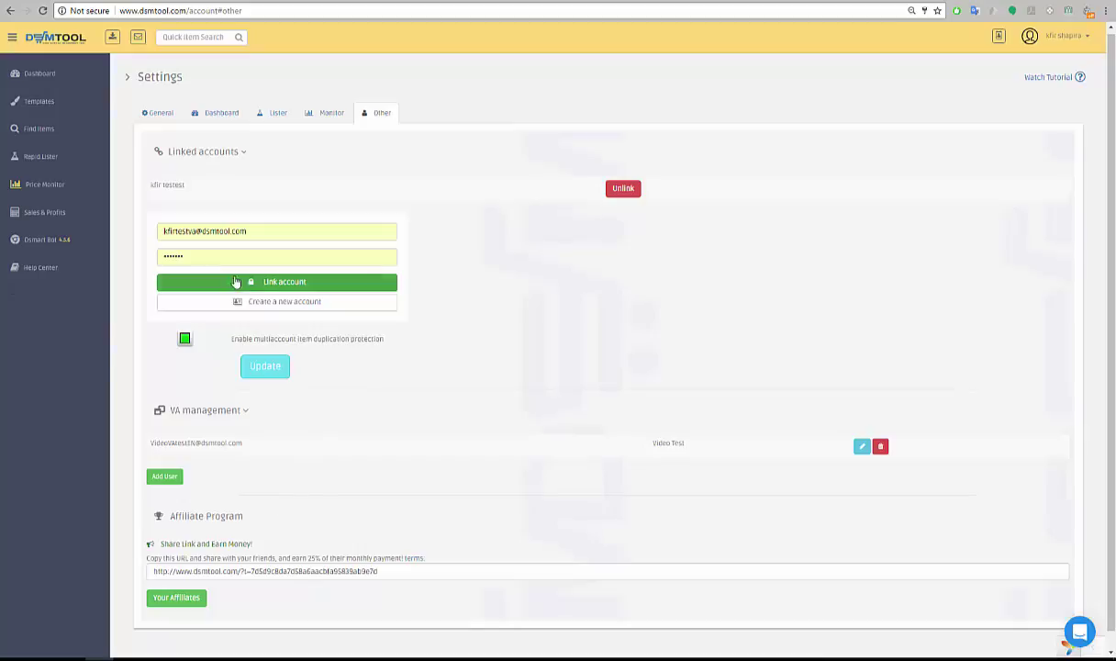
click(1075, 39)
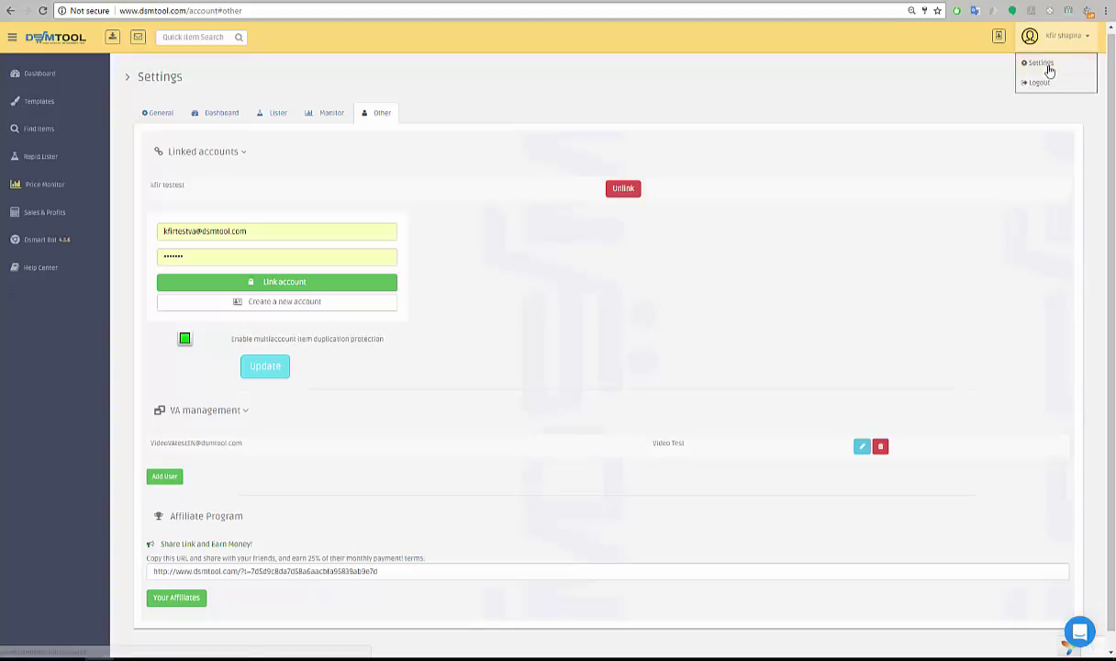
click(458, 98)
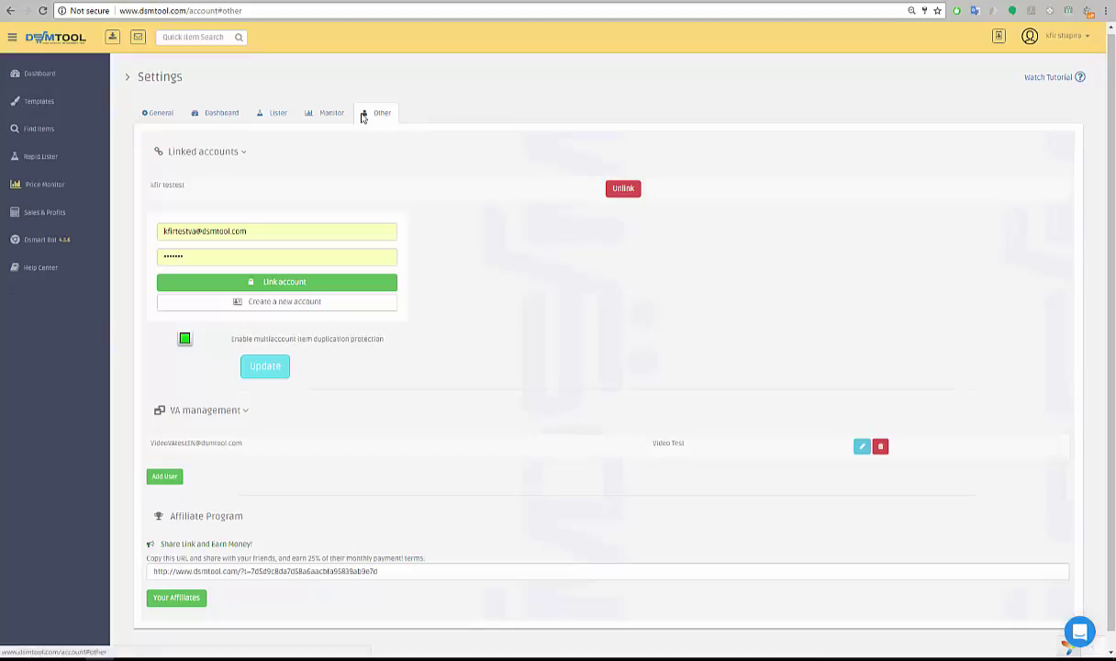
- Apply the linked-account multi-account item duplication protection settings
scroll(560, 239, down, 1)
scroll(561, 240, down, 1)
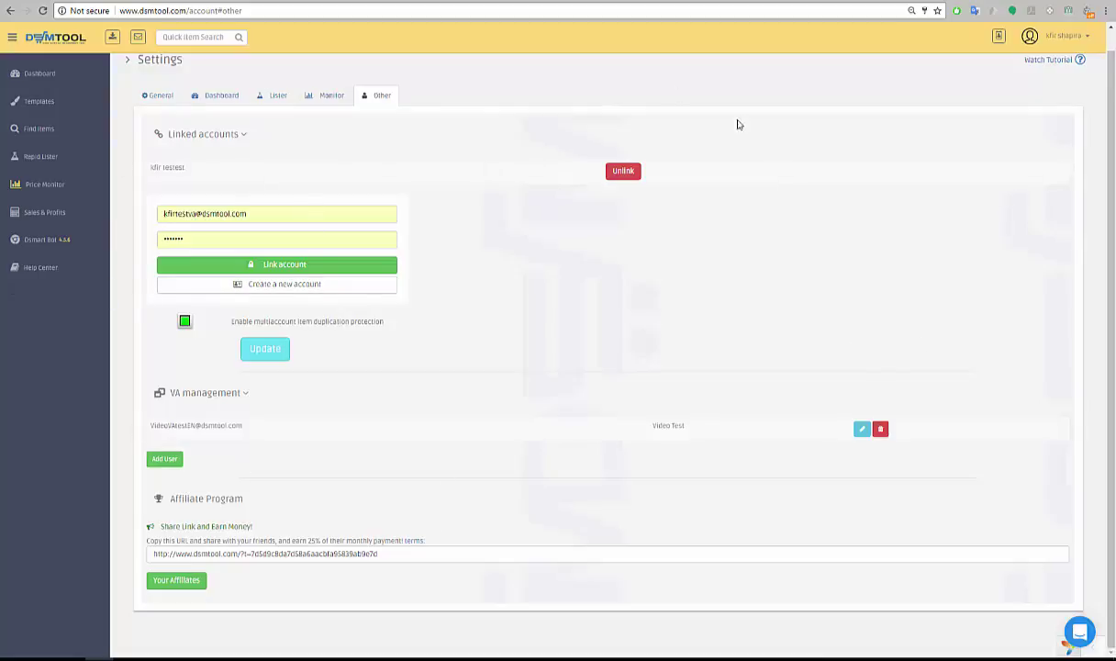
click(264, 347)
- Empty the prefilled email and autofilled password fields in the account-linking form
triple_click(251, 213)
key(BackSpace)
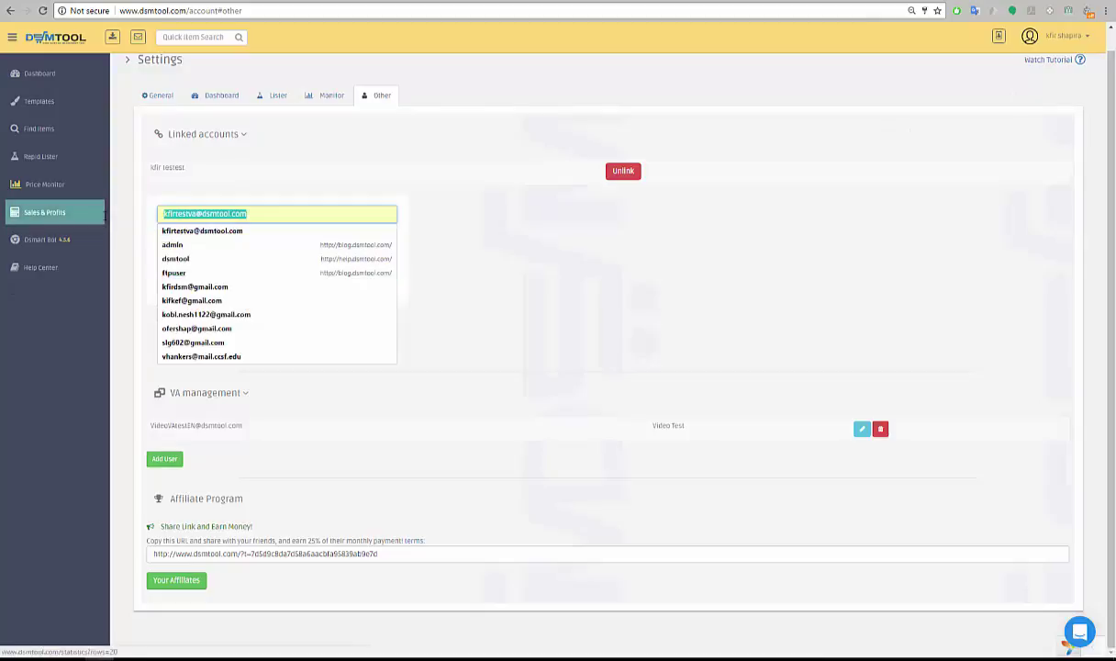
key(Escape)
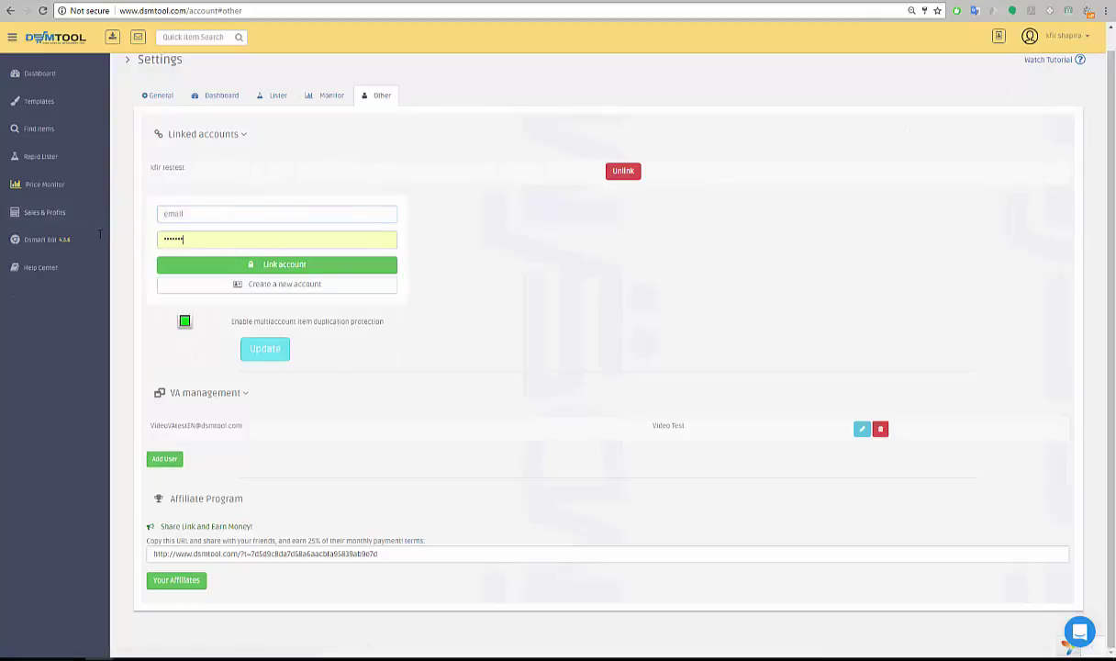
key(Tab)
key(BackSpace)
key(Escape)
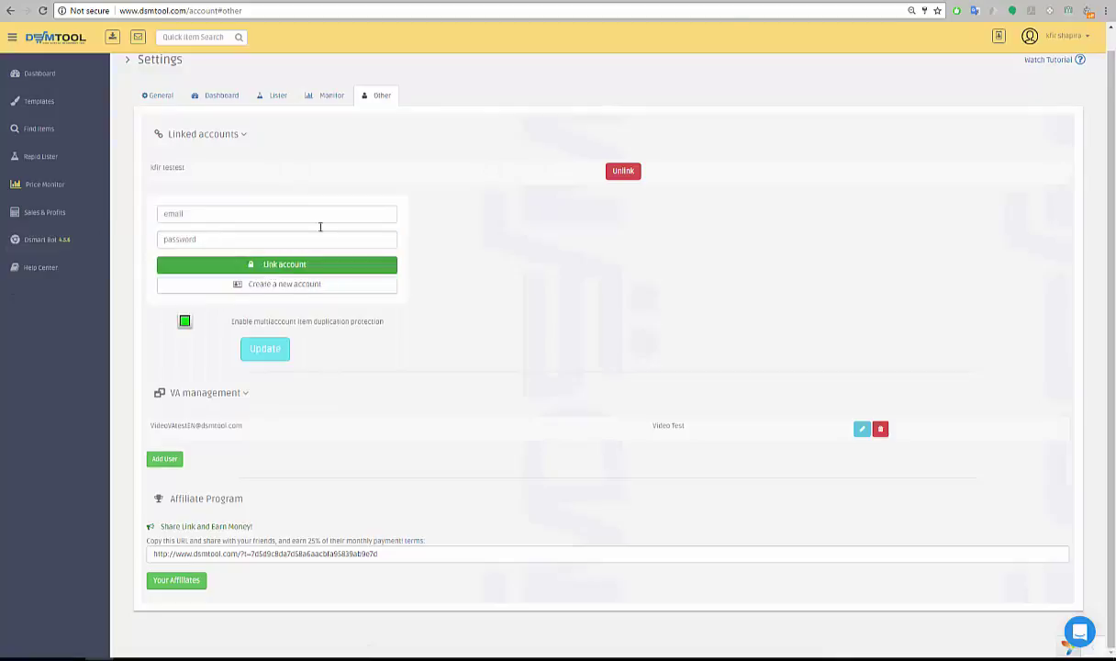
click(997, 39)
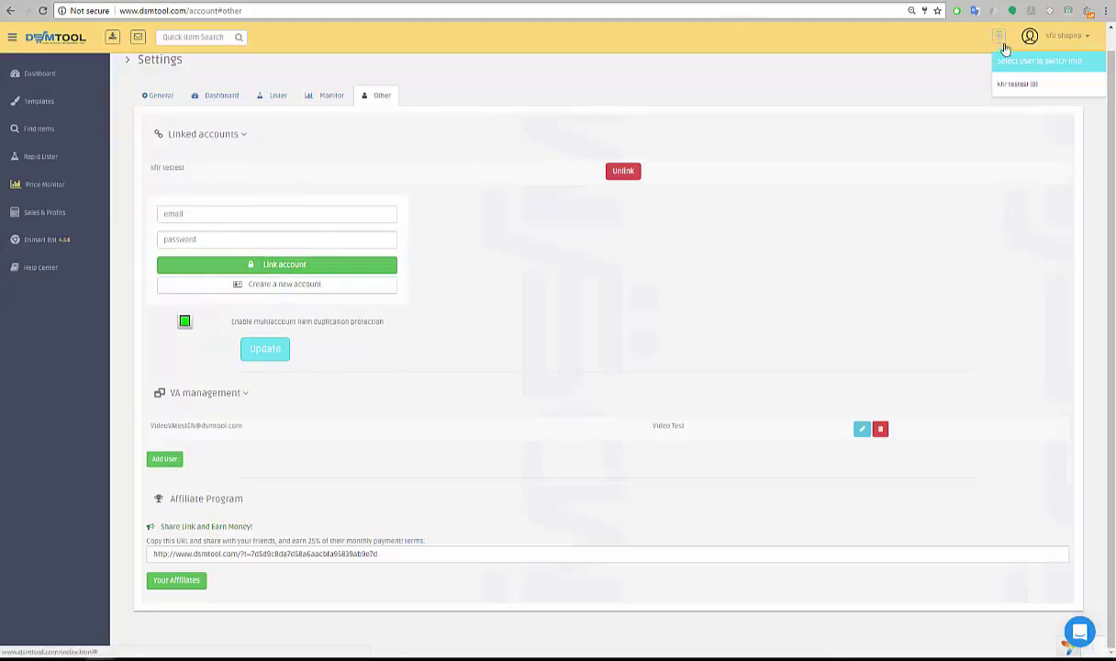
click(899, 97)
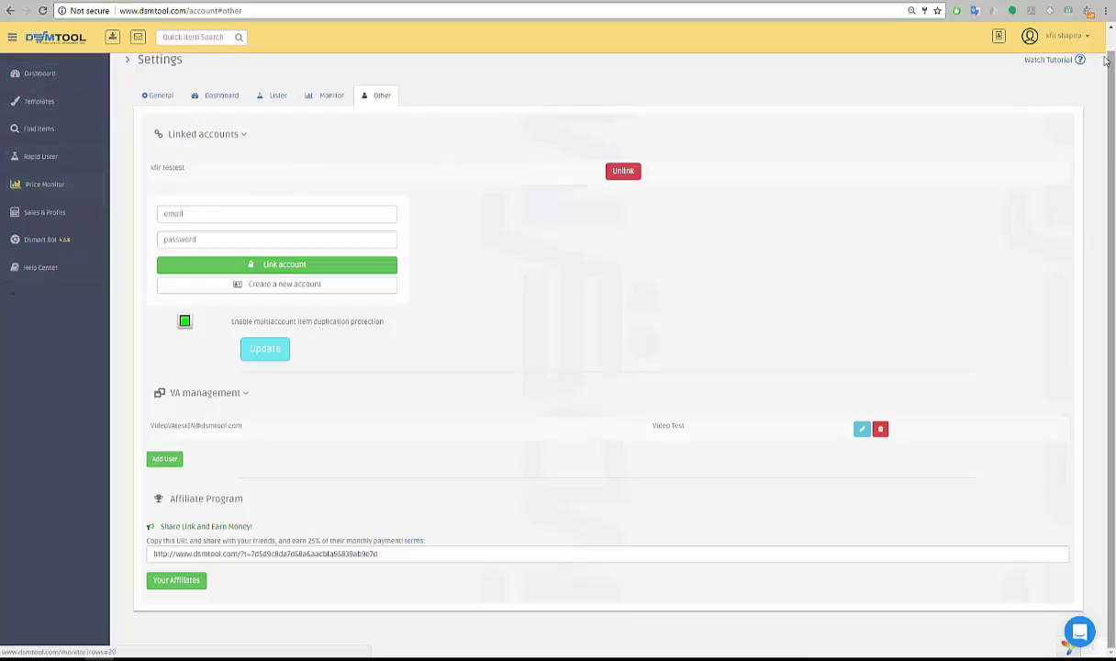
click(998, 36)
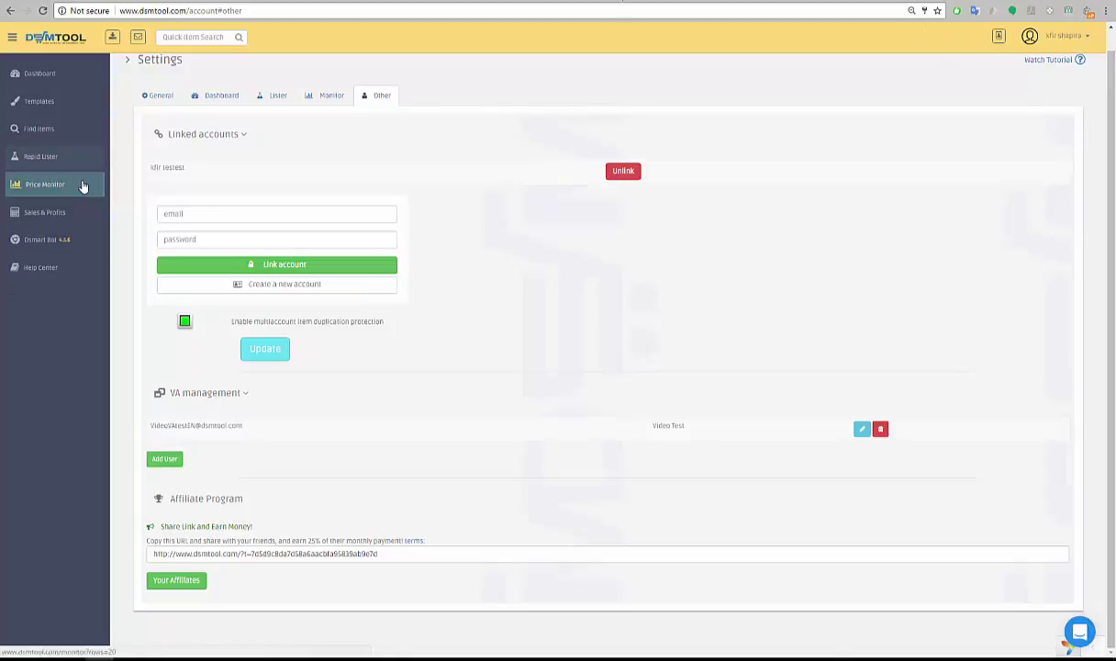
click(994, 41)
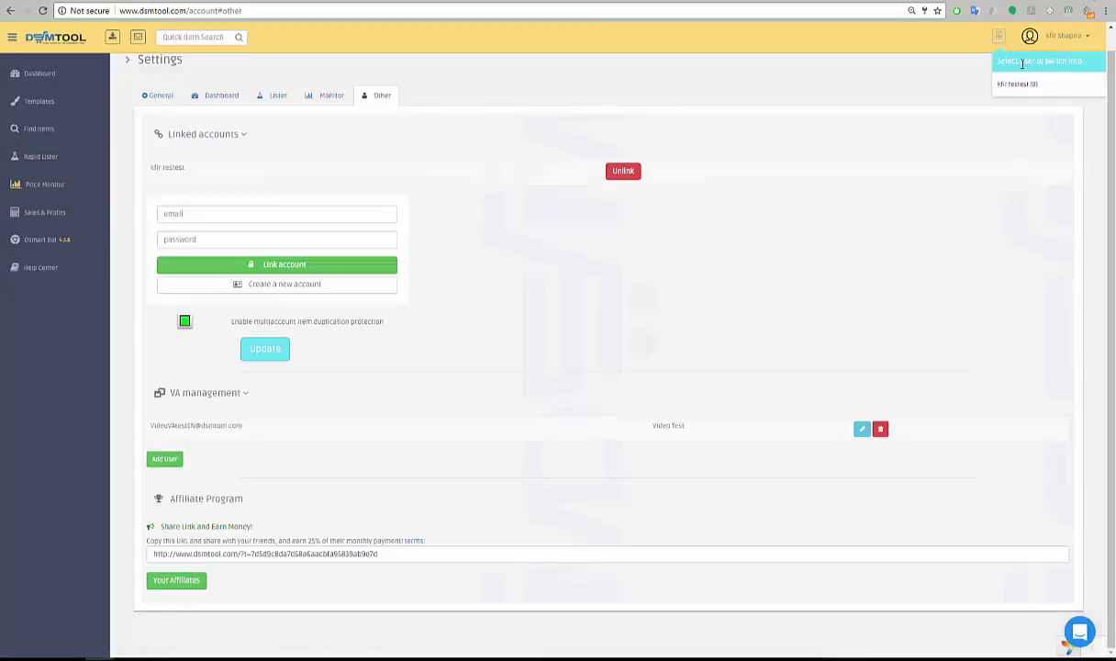
click(623, 88)
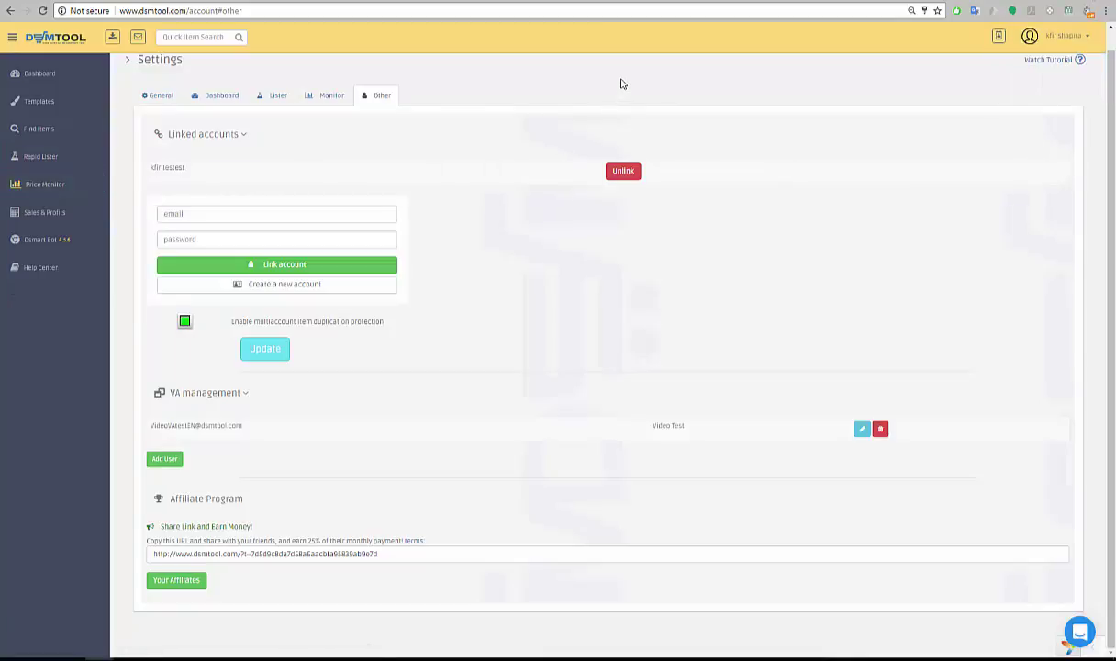
click(286, 286)
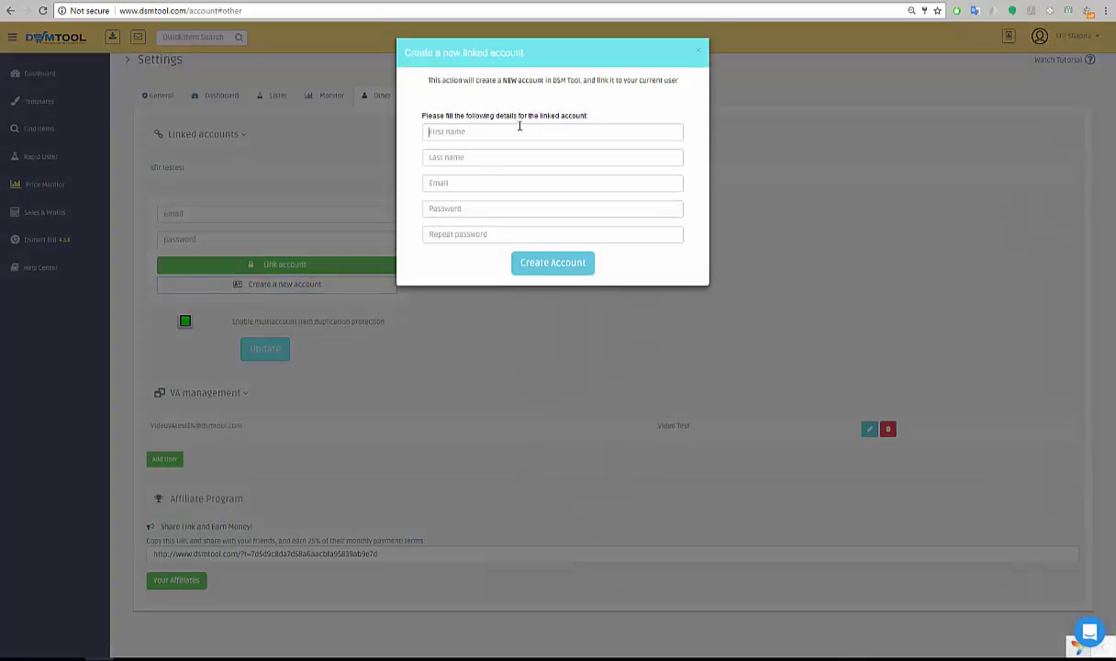
click(518, 130)
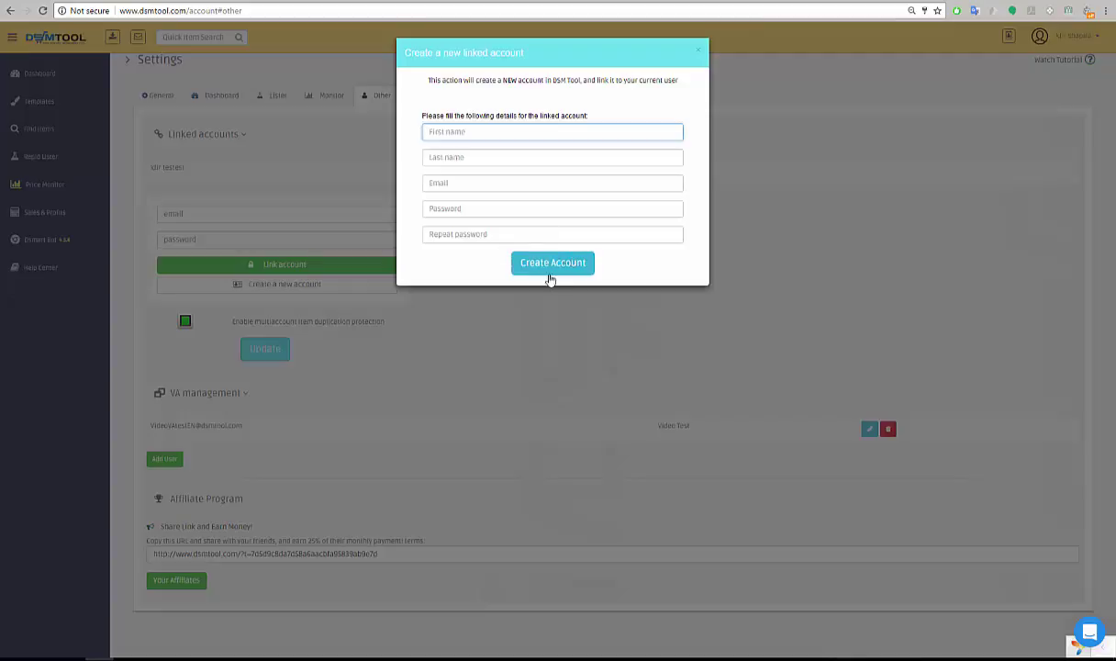
click(110, 380)
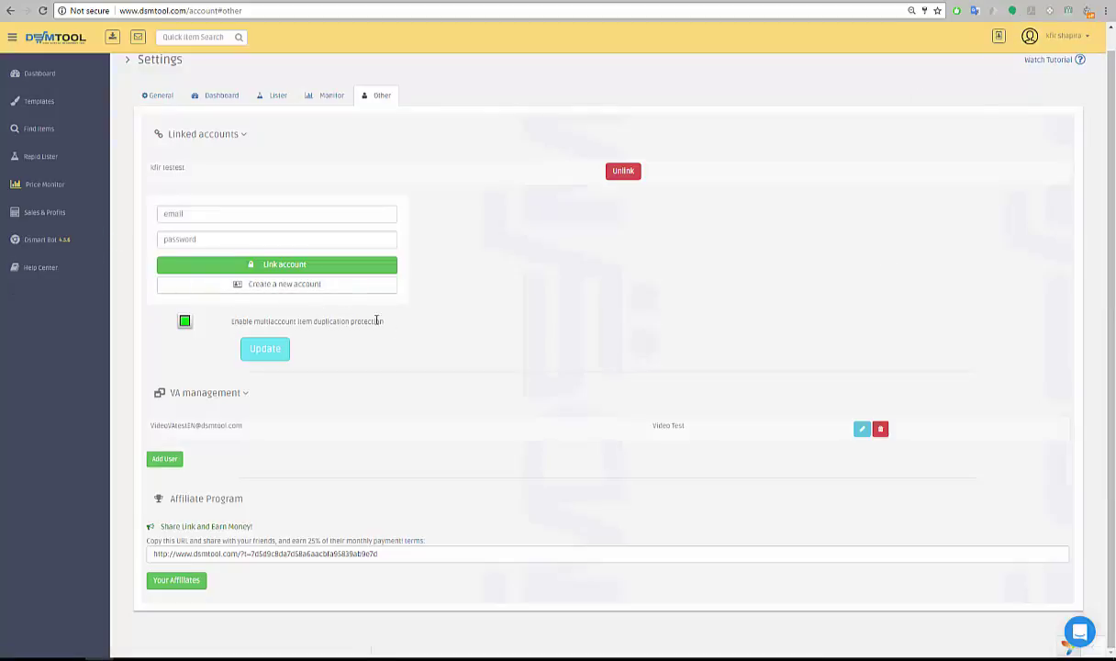
drag(367, 319, 230, 318)
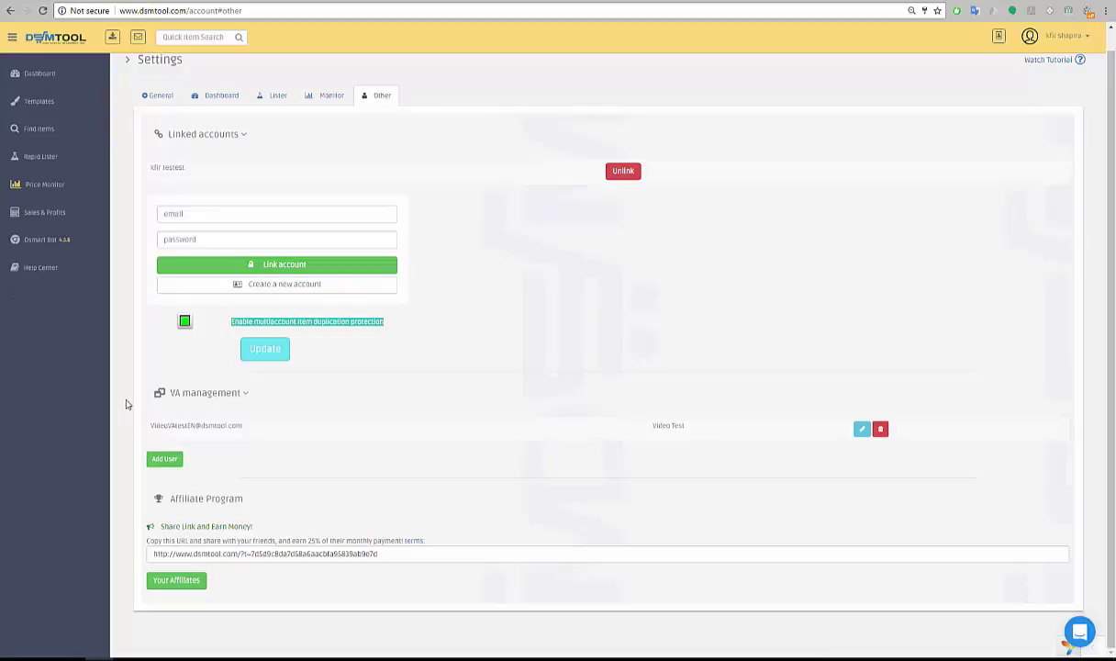
click(278, 318)
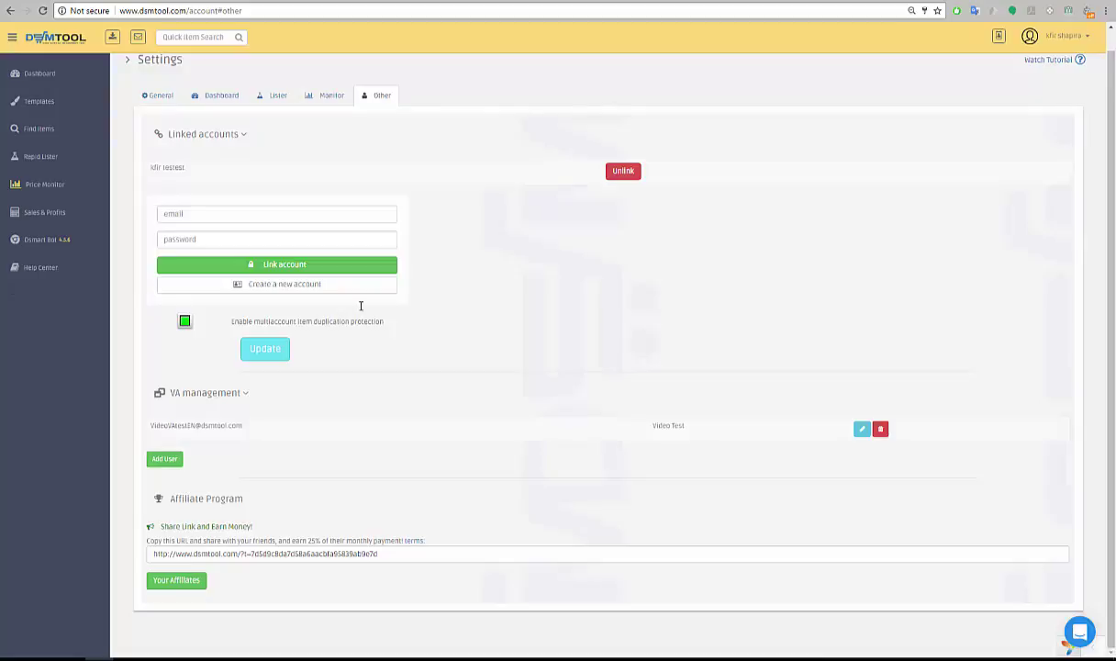
click(184, 322)
drag(257, 427, 147, 426)
click(166, 428)
click(861, 428)
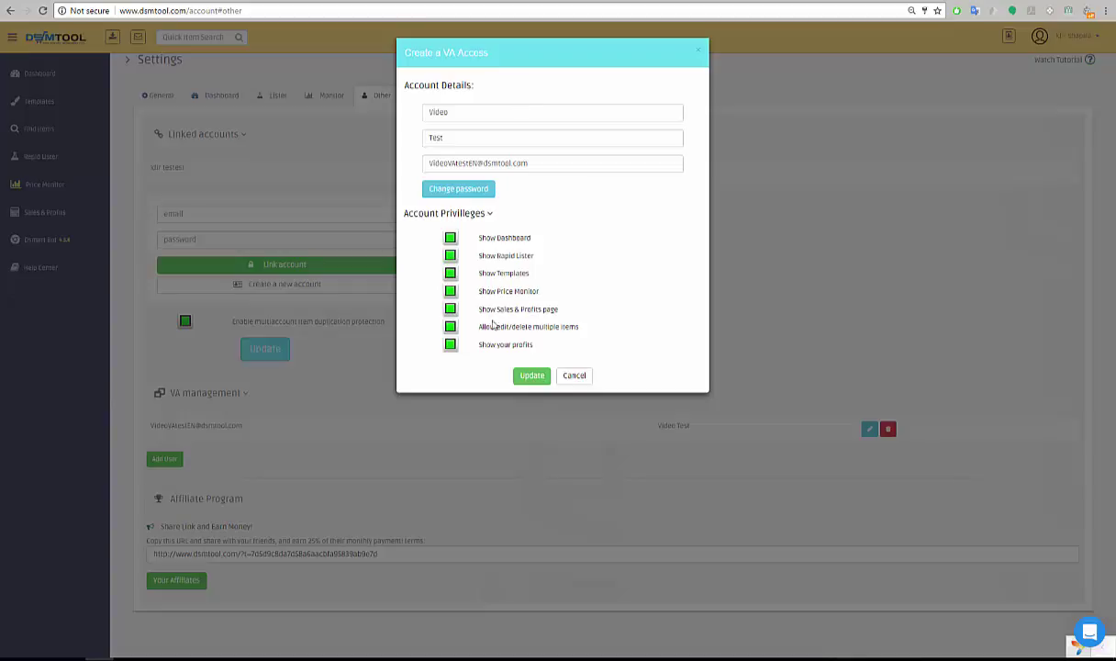
click(576, 375)
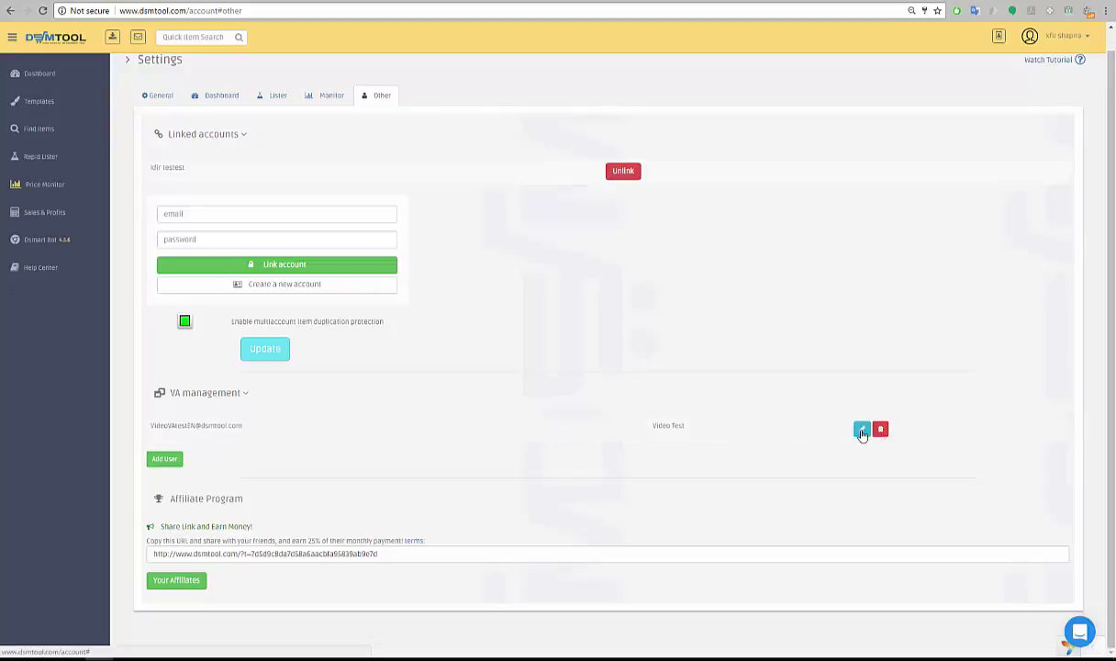
- Start a new VA user, leaving first name, last name and email blank, and untick Show Dashboard
click(166, 461)
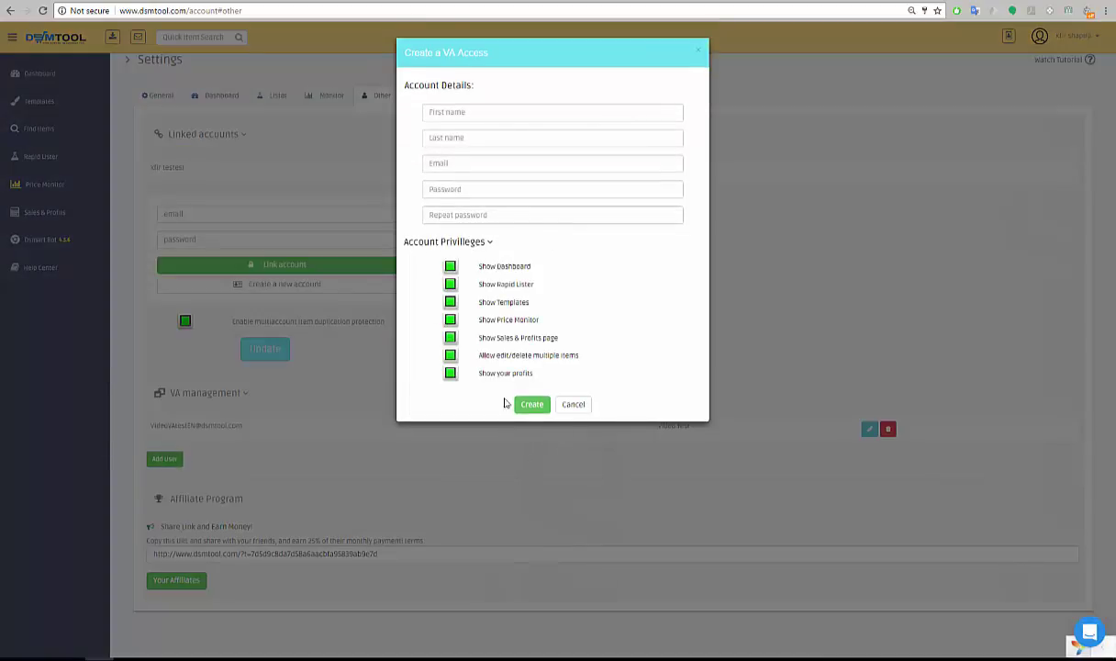
click(439, 111)
click(457, 137)
click(448, 163)
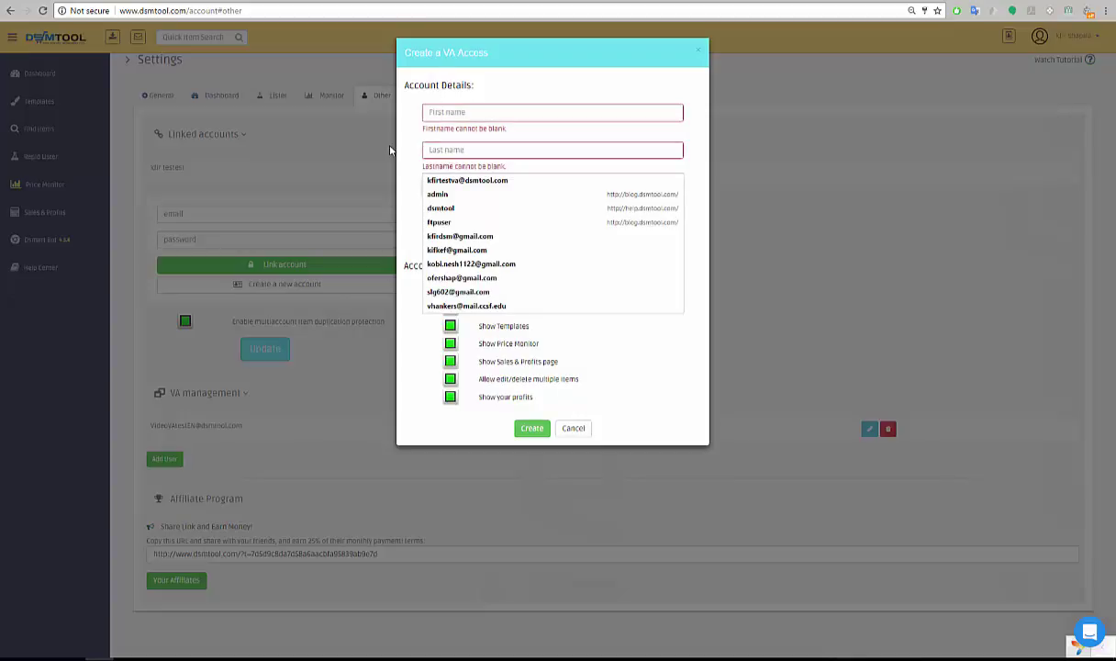
click(402, 150)
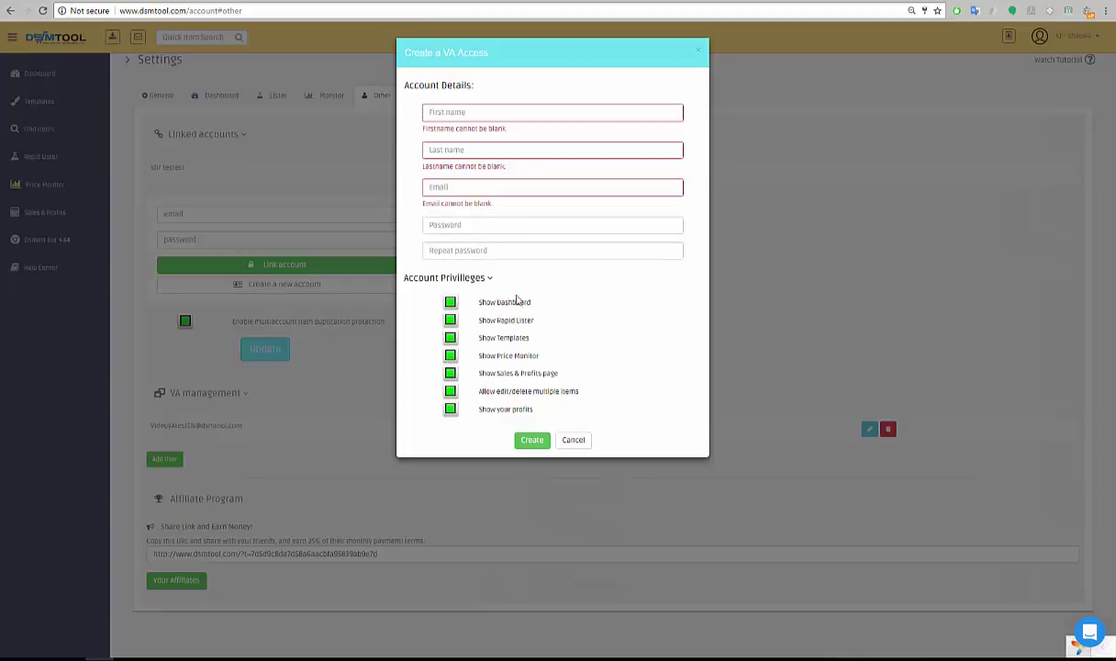
click(449, 303)
- Untick Rapid Lister, Templates, Price Monitor, Sales & Profits and multiple-item editing privileges
click(450, 321)
click(449, 338)
click(449, 356)
click(450, 372)
click(449, 392)
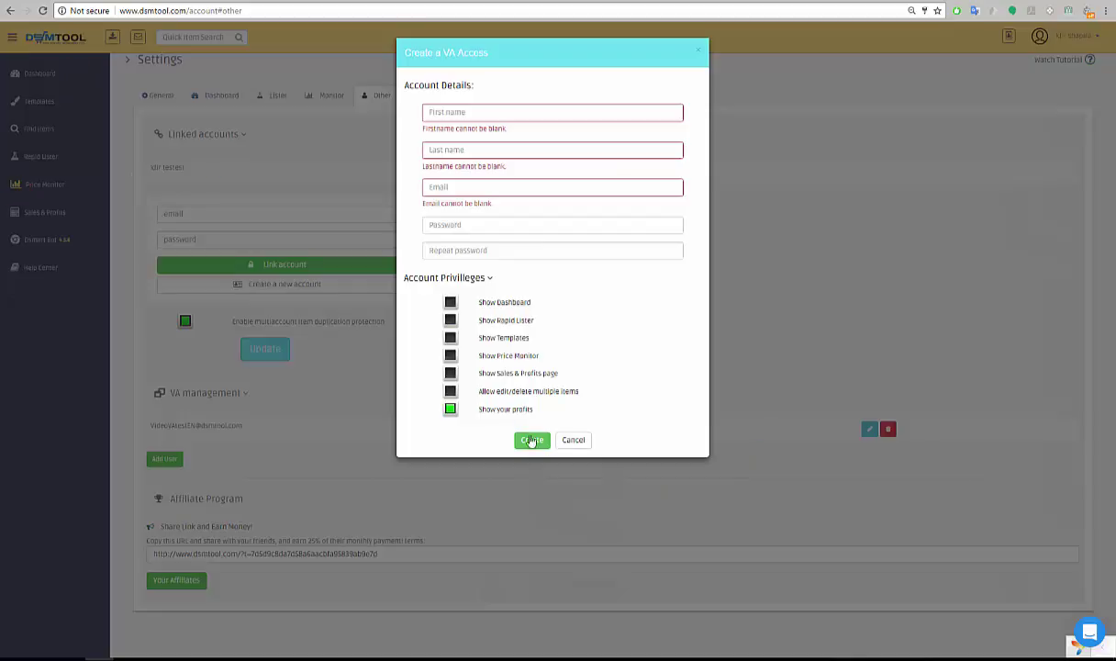
- Try to create the VA user, re-tick Show Rapid Lister, then cancel the form
click(450, 409)
click(457, 319)
click(576, 442)
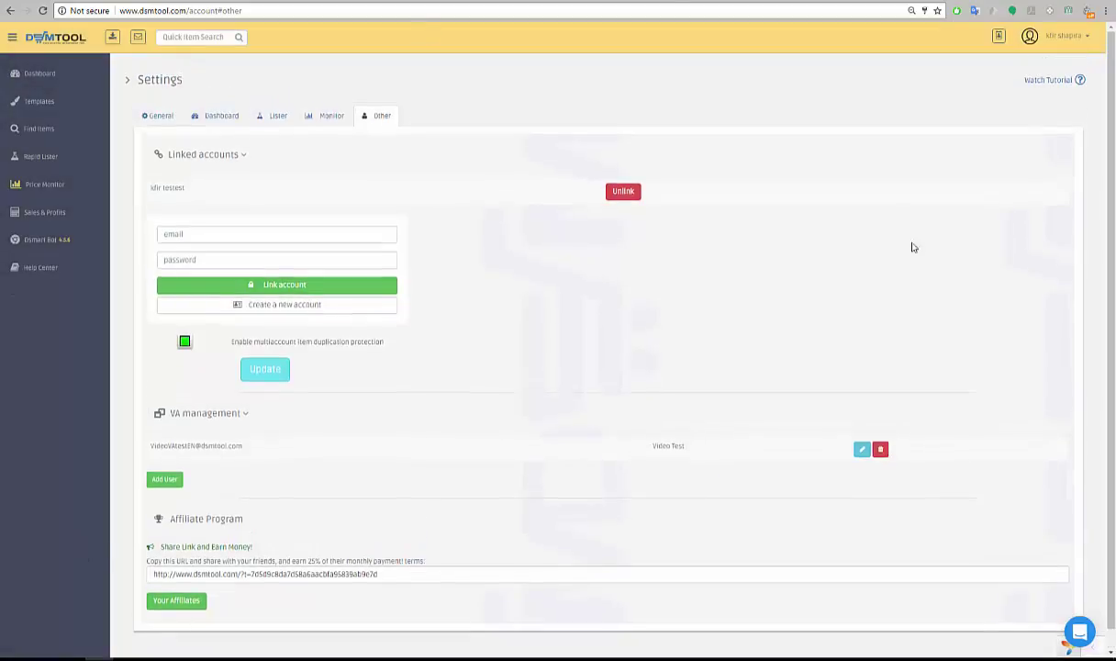